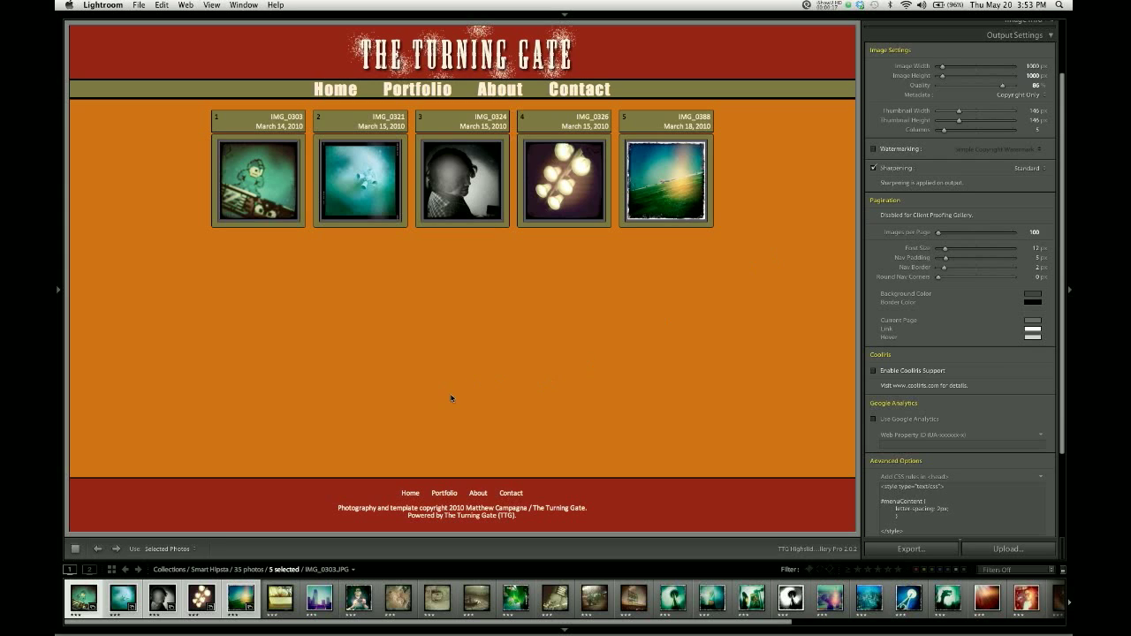
# - Switch the gallery source to All Filmstrip Photos and scroll through the 35-photo preview
pyautogui.click(174, 549)
pyautogui.click(176, 536)
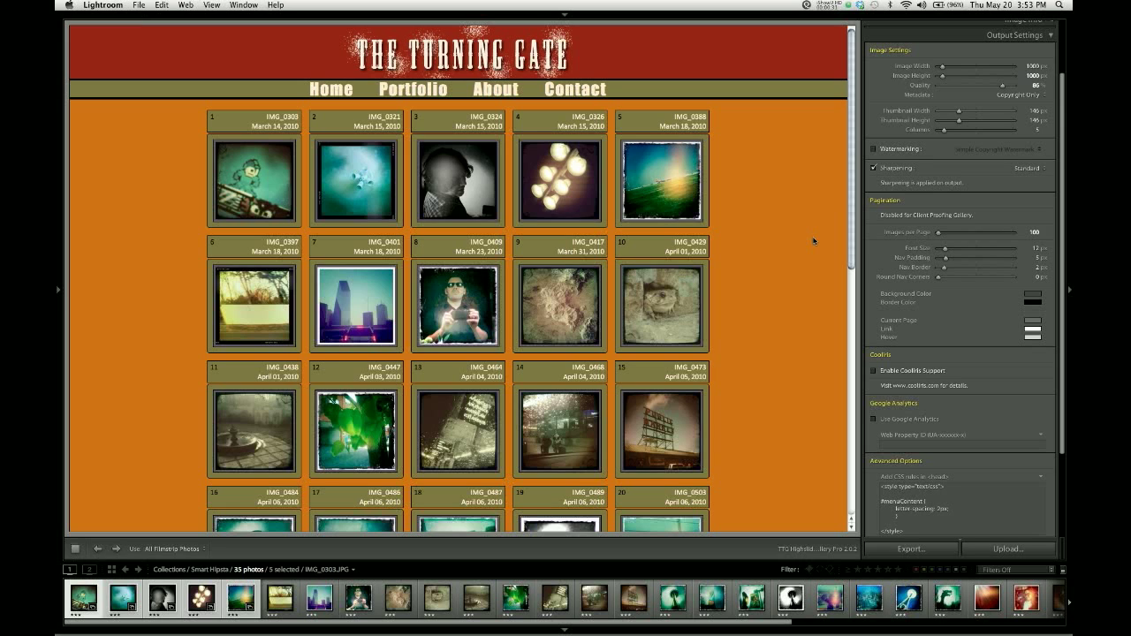
pyautogui.scroll(-10, 795, 261)
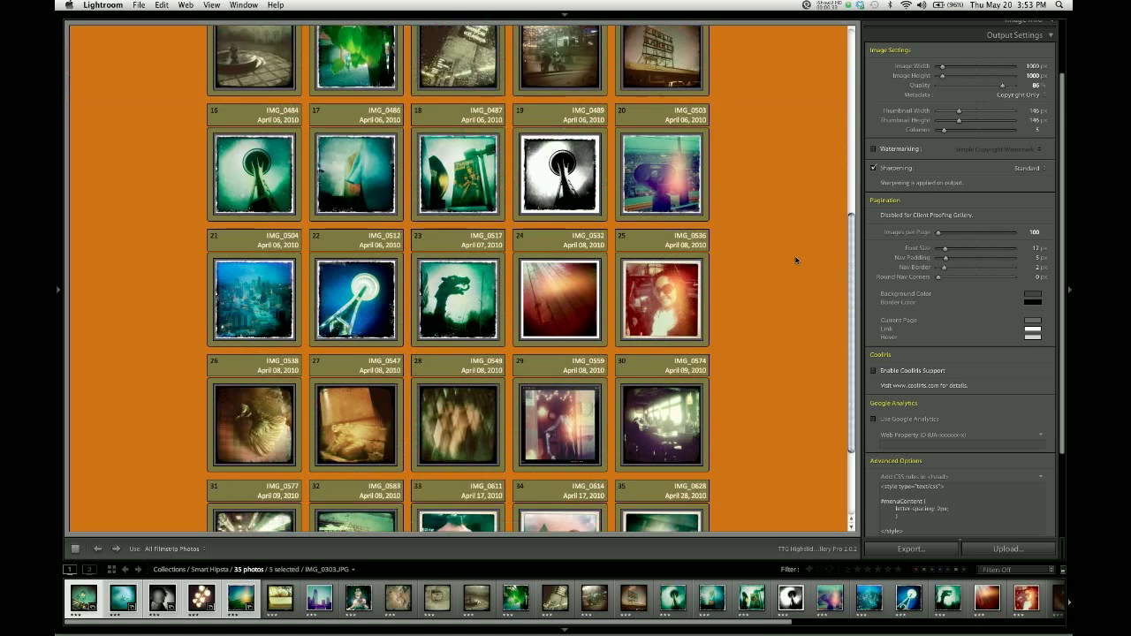
pyautogui.scroll(10, 795, 260)
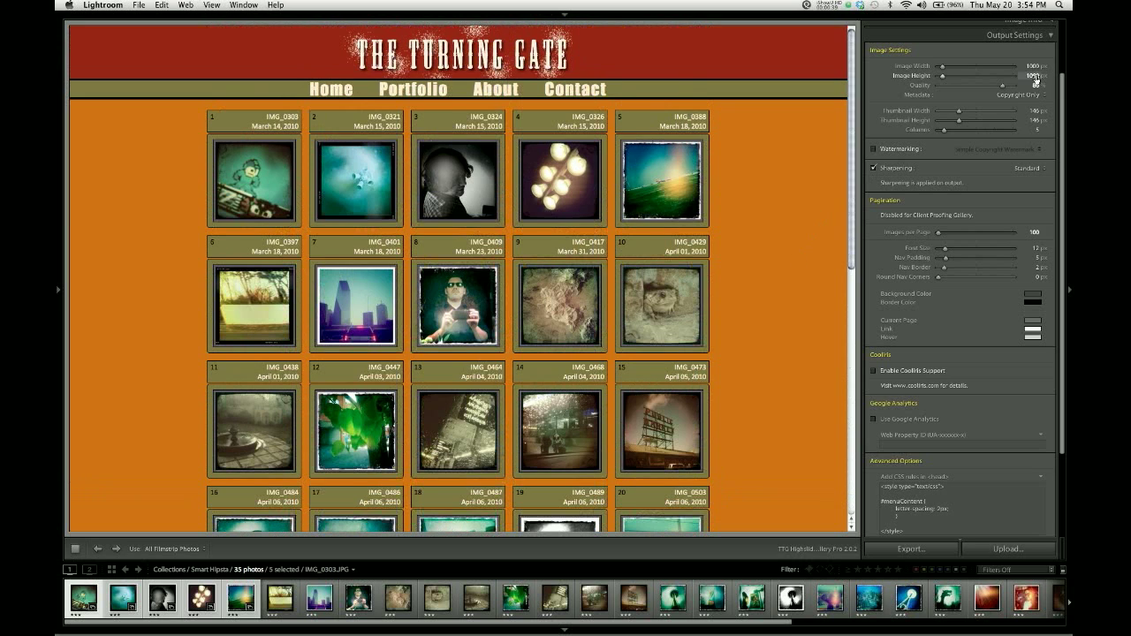
pyautogui.scroll(-4, 953, 211)
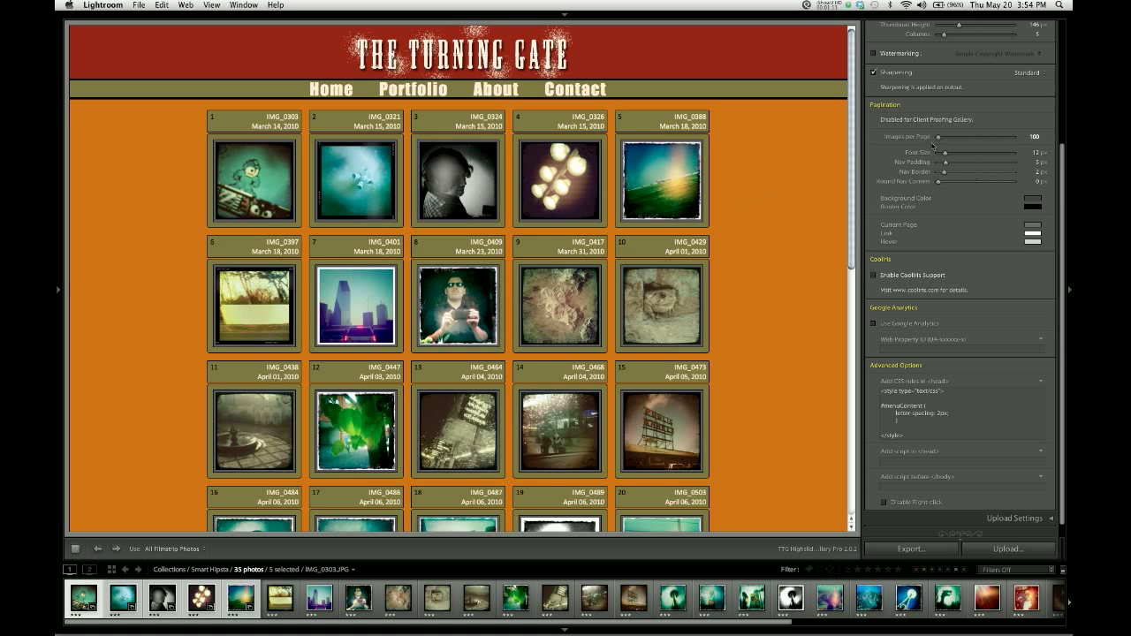
# - Change Images per Page in Output Settings > Pagination to 10
pyautogui.click(1036, 137)
pyautogui.click(1030, 137)
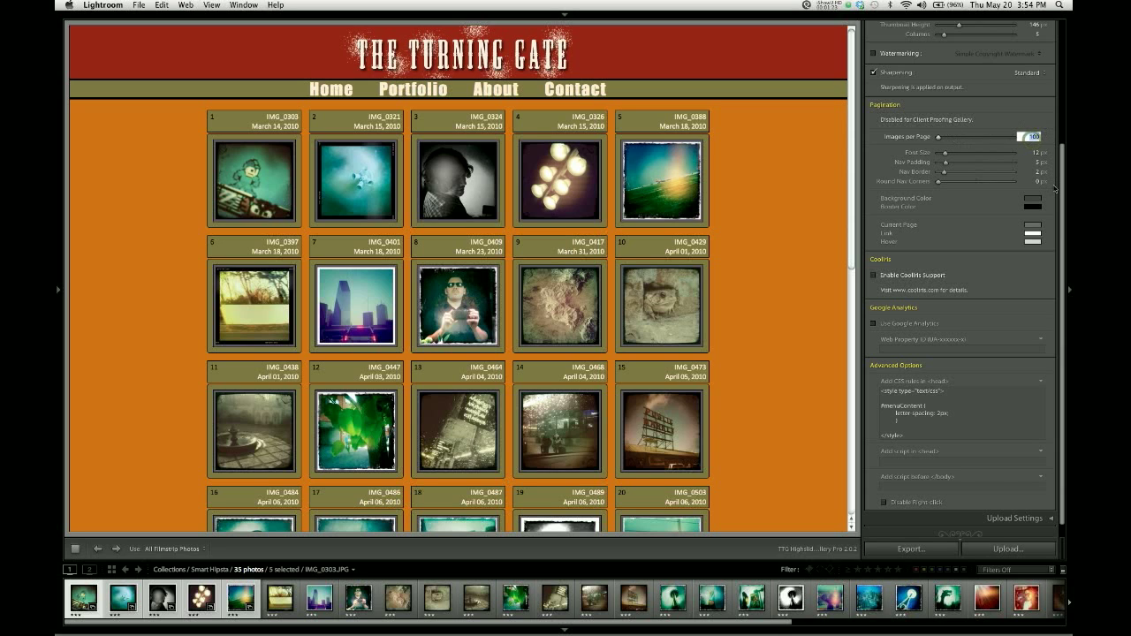
pyautogui.write('1')
pyautogui.press('Return')
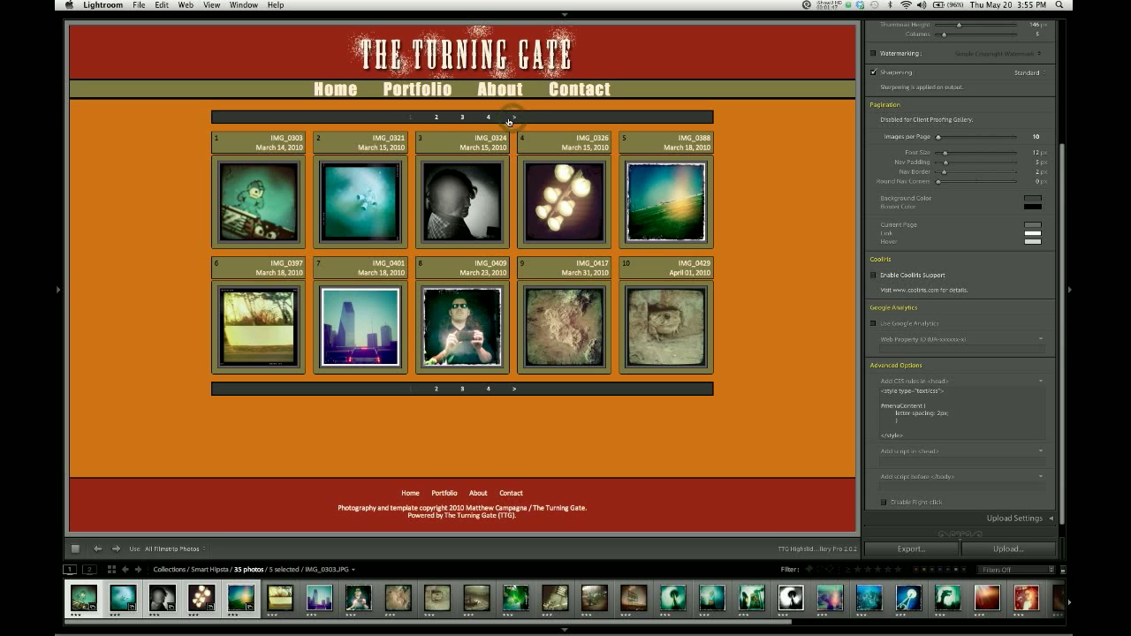
# - Advance the preview with the > arrow to page 2, then page 3
pyautogui.click(514, 119)
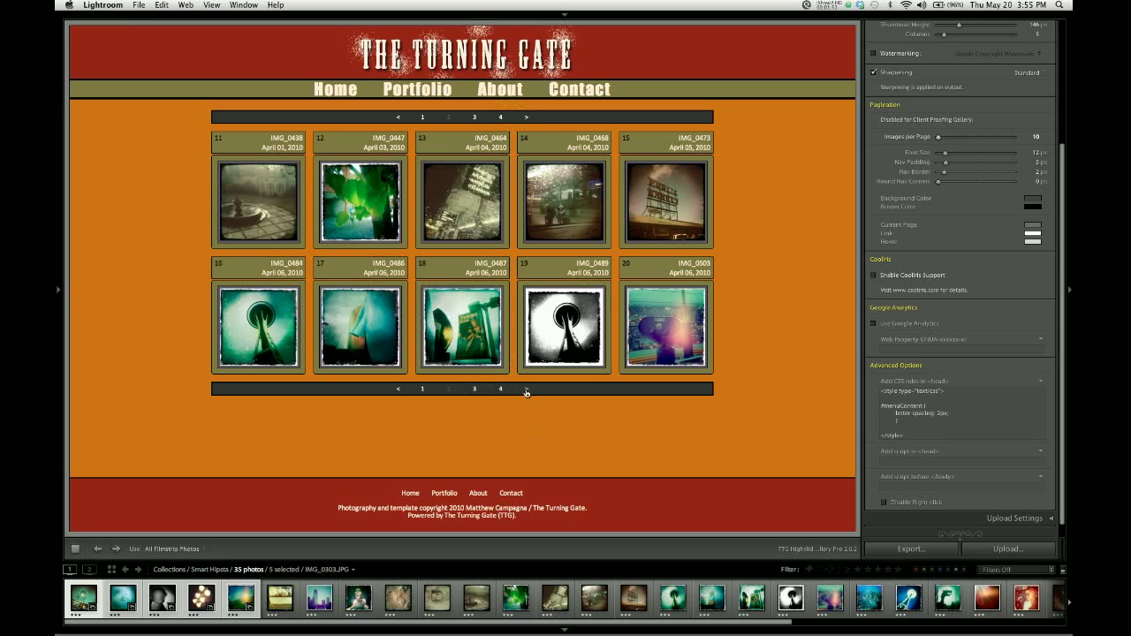
pyautogui.click(526, 116)
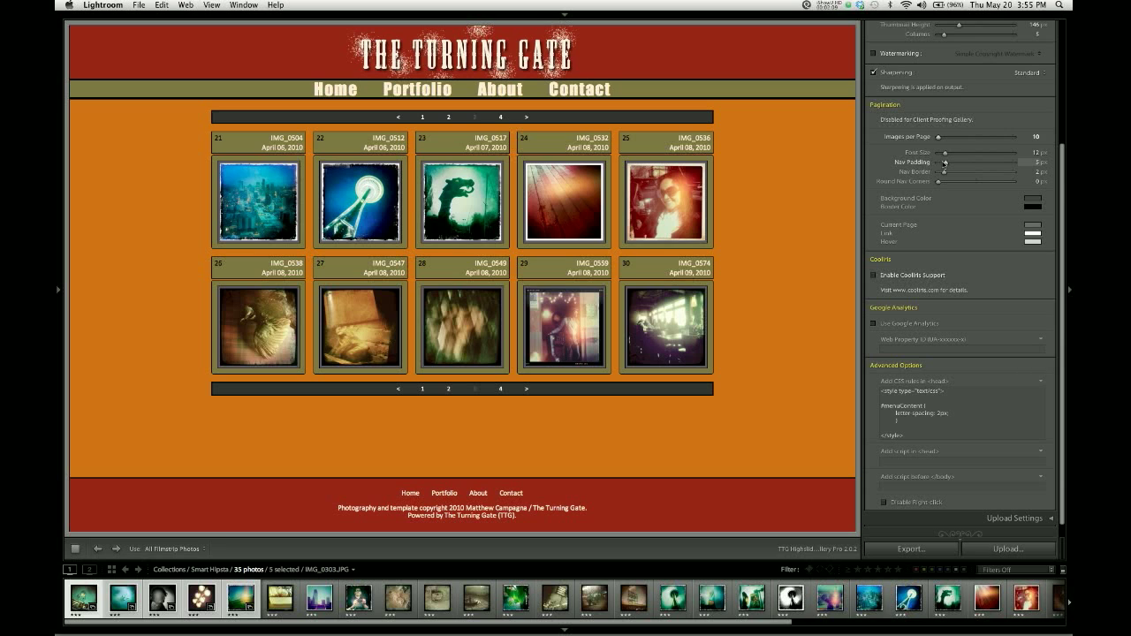
# - Set navigation Font Size to 14 px, background to eyedropped olive, and Nav Border to 1 px
pyautogui.moveTo(945, 155); pyautogui.dragTo(949, 155)
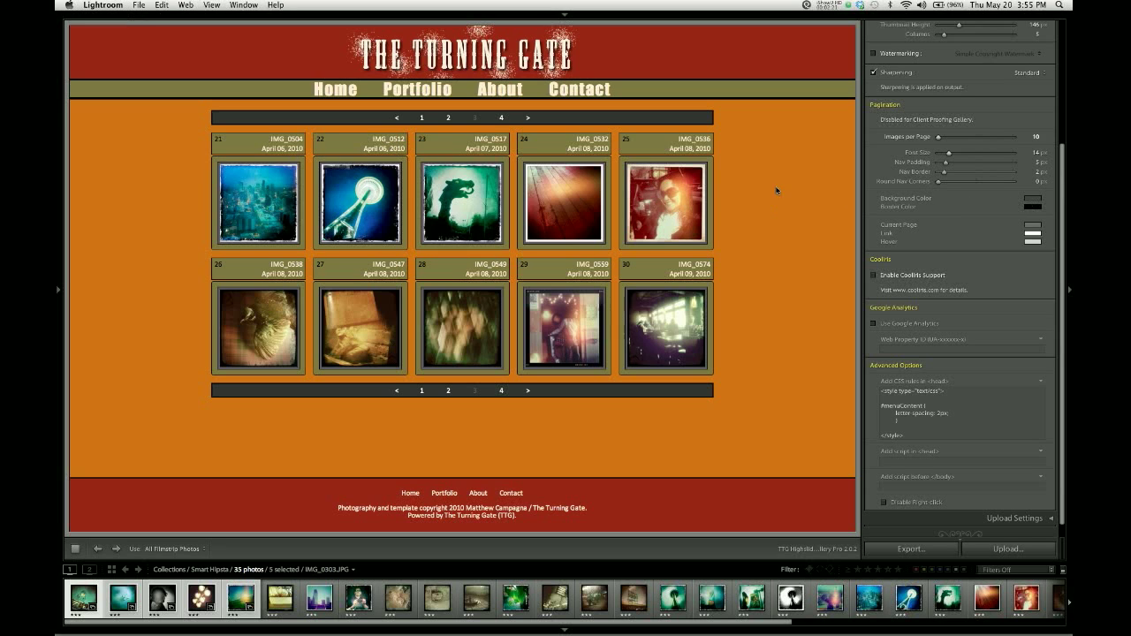
pyautogui.click(1034, 203)
pyautogui.moveTo(884, 221); pyautogui.dragTo(698, 80)
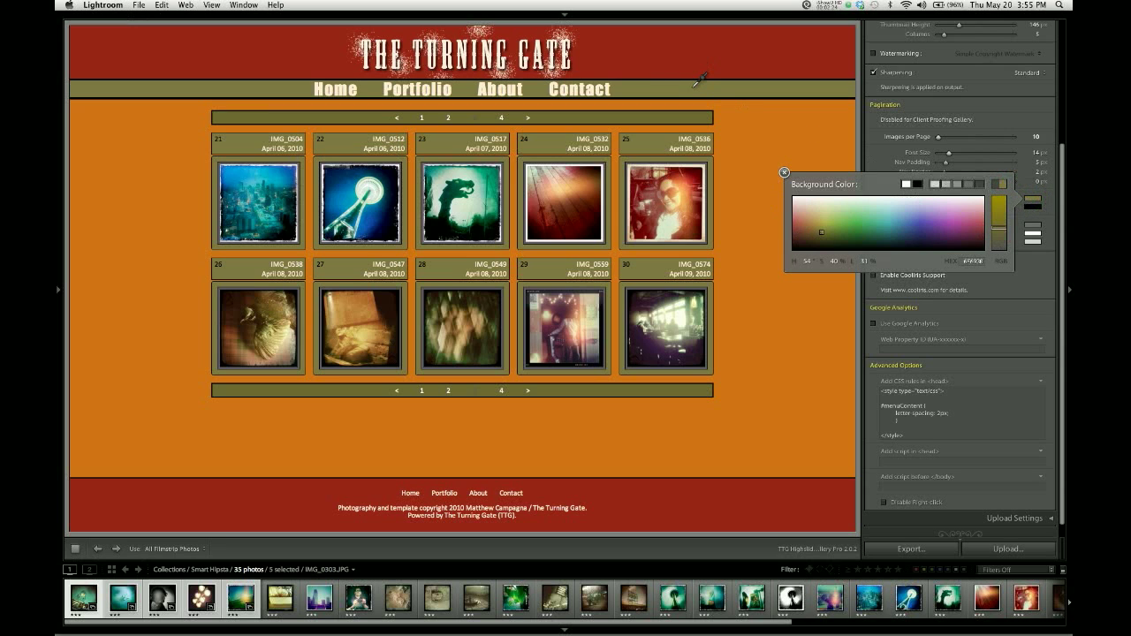
pyautogui.click(784, 173)
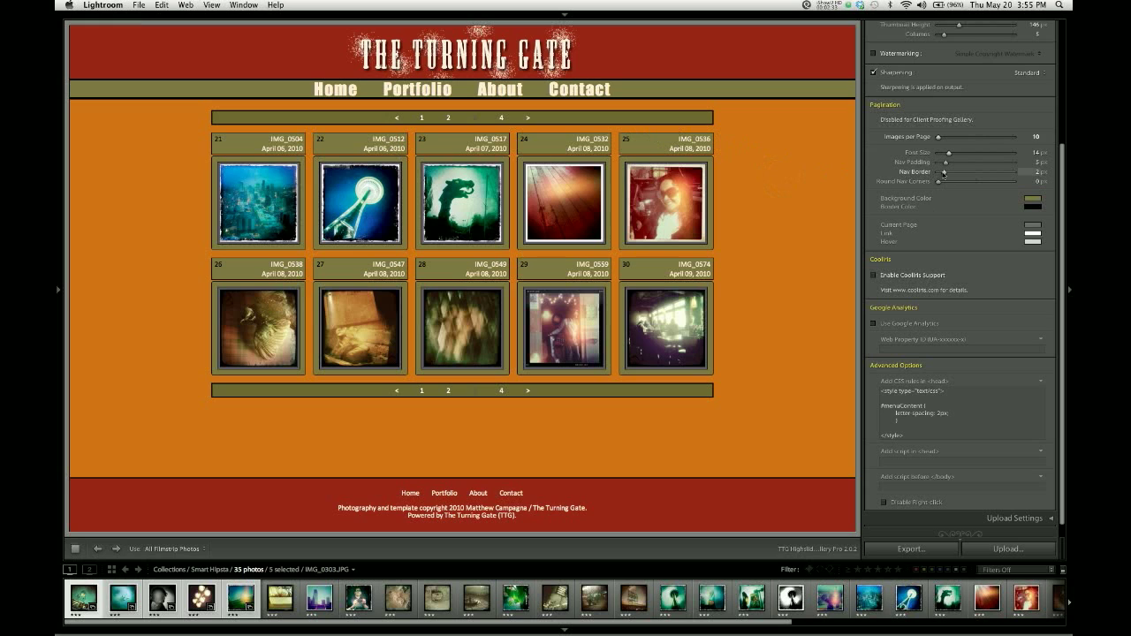
pyautogui.moveTo(943, 174); pyautogui.dragTo(941, 174)
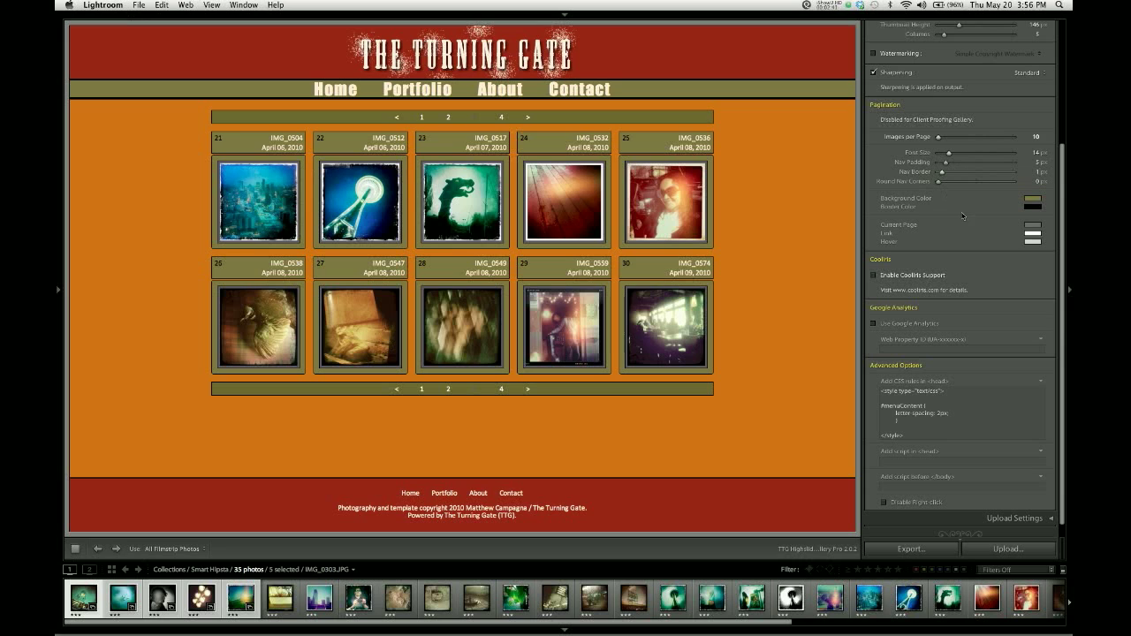
# - Make the Current Page colour the header's red and the Hover colour black
pyautogui.click(1031, 228)
pyautogui.moveTo(995, 239); pyautogui.dragTo(716, 50)
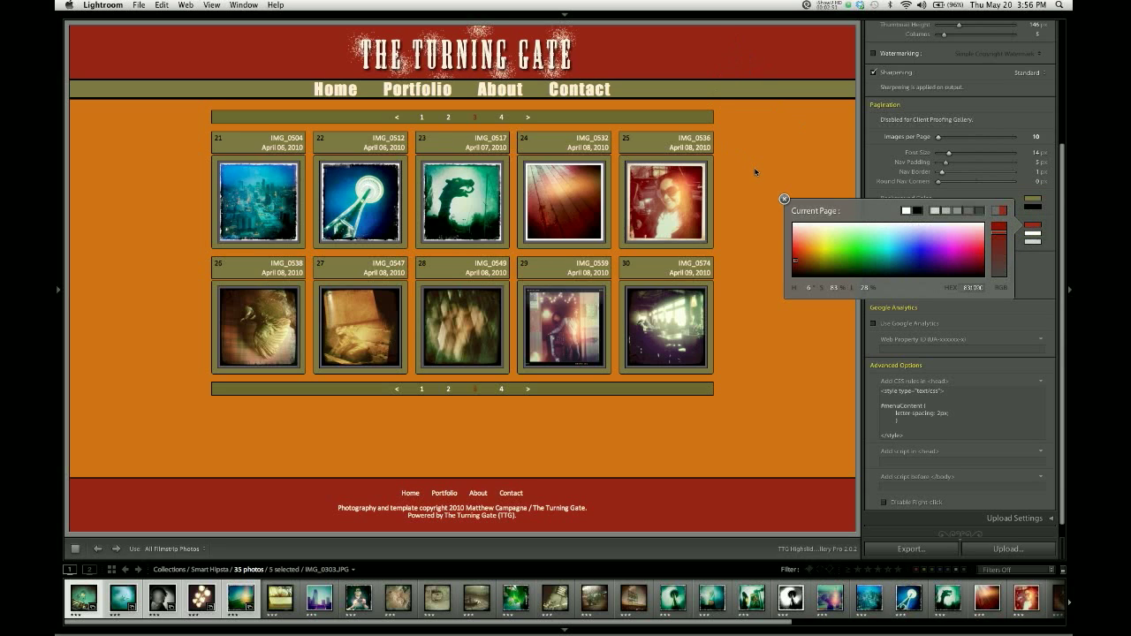
pyautogui.click(784, 199)
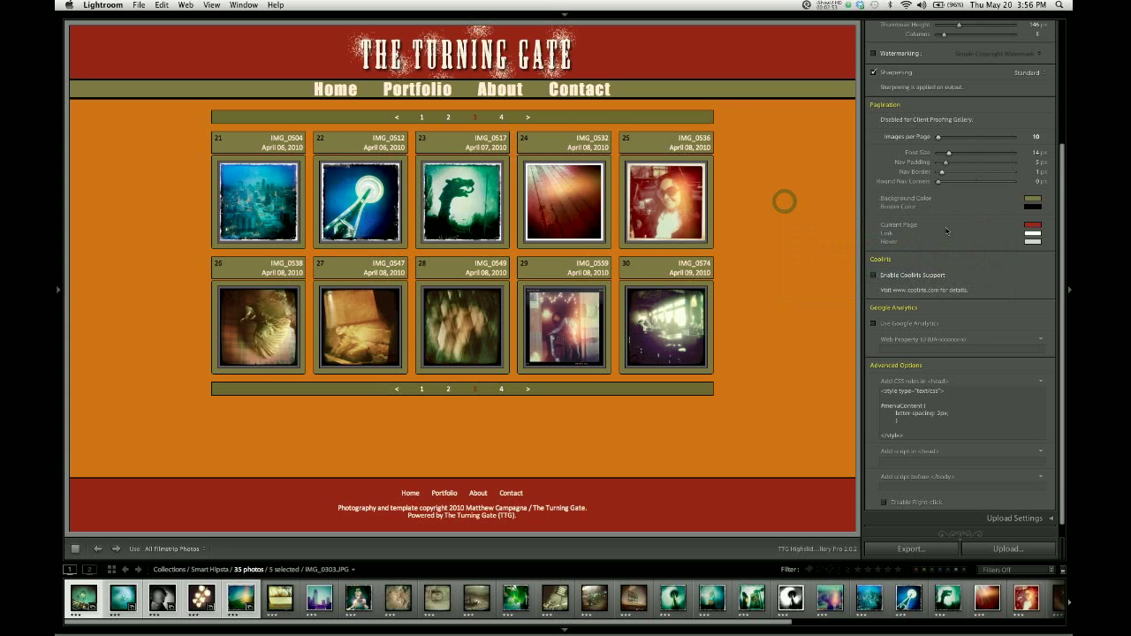
pyautogui.click(1032, 241)
pyautogui.click(917, 227)
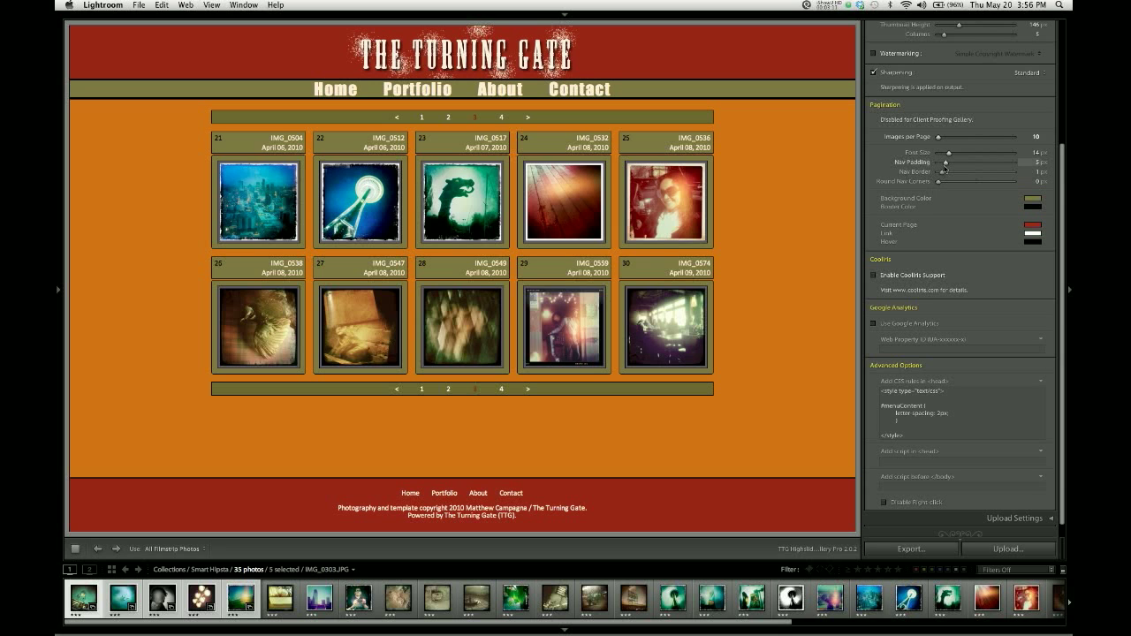
# - Set Nav Padding to 8 px and drag Round Nav Corners rightward for rounded bars
pyautogui.moveTo(947, 165)
pyautogui.mouseDown()
pyautogui.moveTo(962, 165)
pyautogui.moveTo(948, 165)
pyautogui.mouseUp()
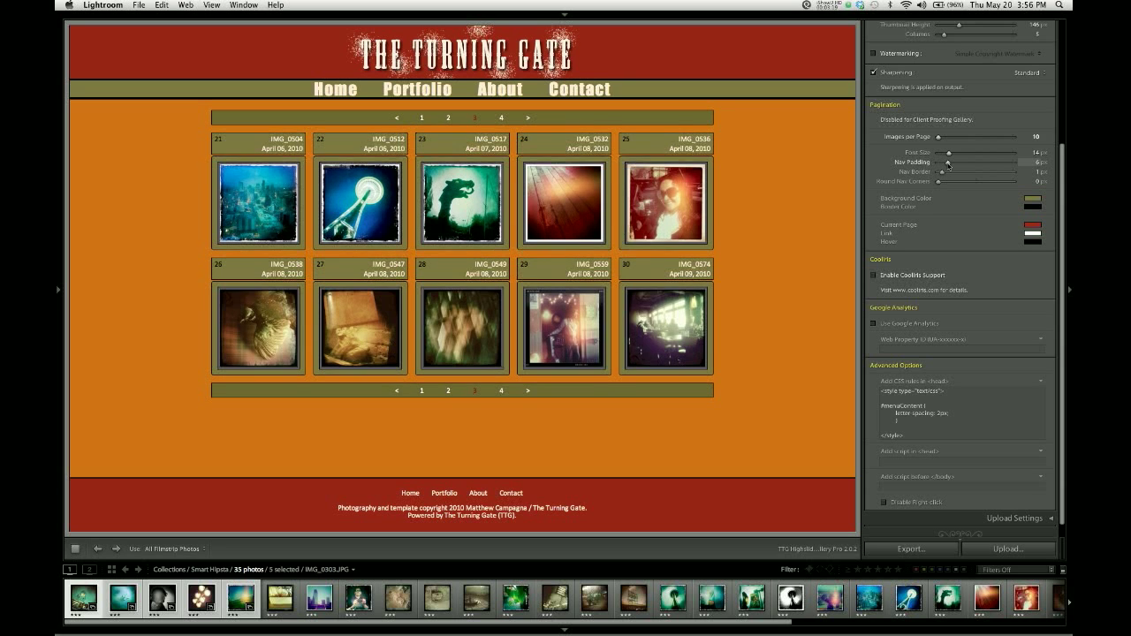
pyautogui.moveTo(948, 163); pyautogui.dragTo(951, 163)
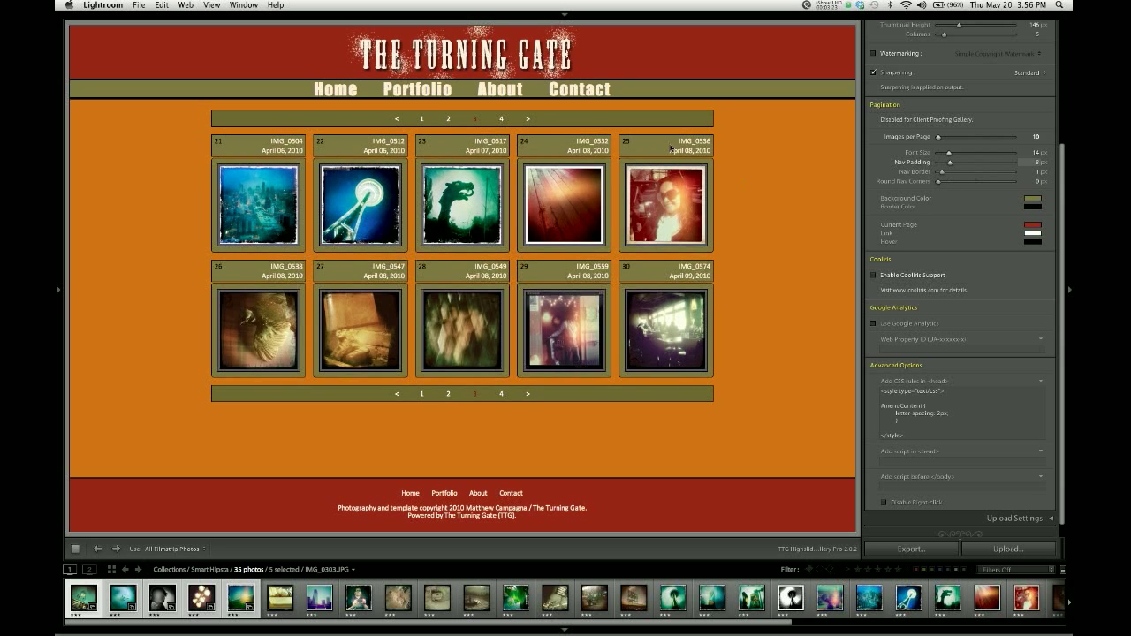
pyautogui.click(938, 183)
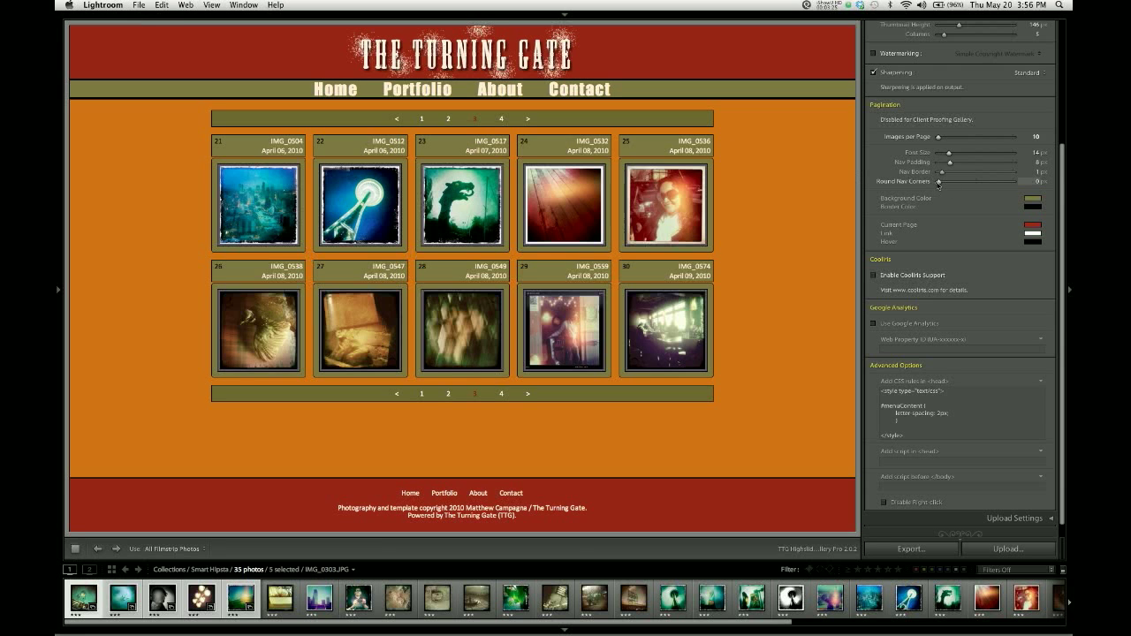
pyautogui.moveTo(936, 184); pyautogui.dragTo(952, 185)
# - Enable Client Proofing Gallery in Appearance, review the unpaginated preview, then disable it again
pyautogui.scroll(4, 1062, 207)
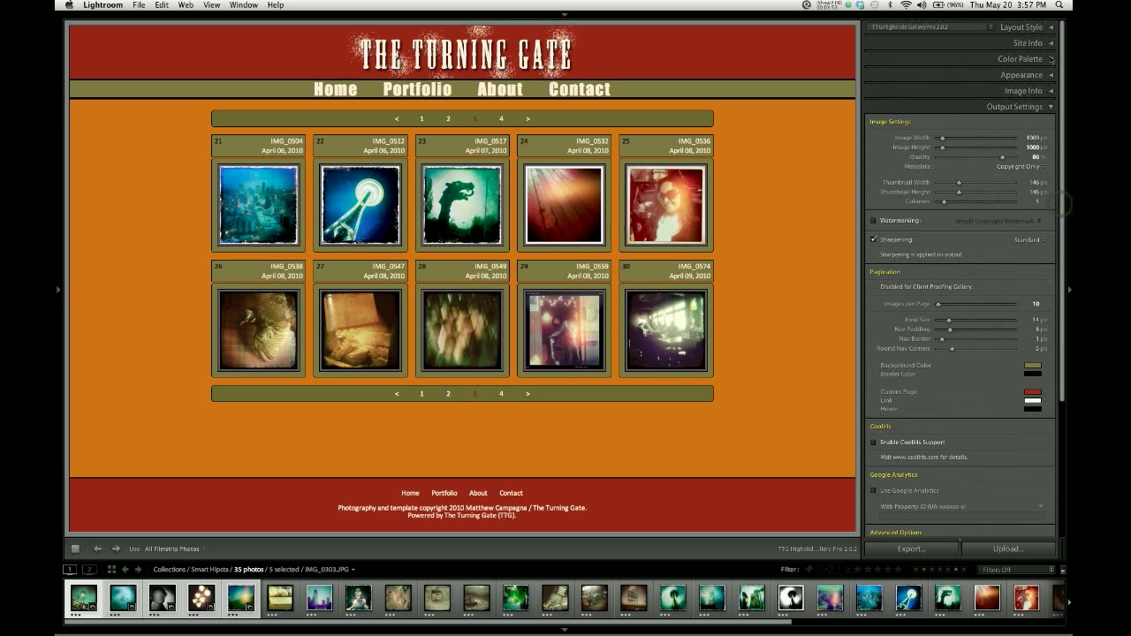
pyautogui.click(1024, 75)
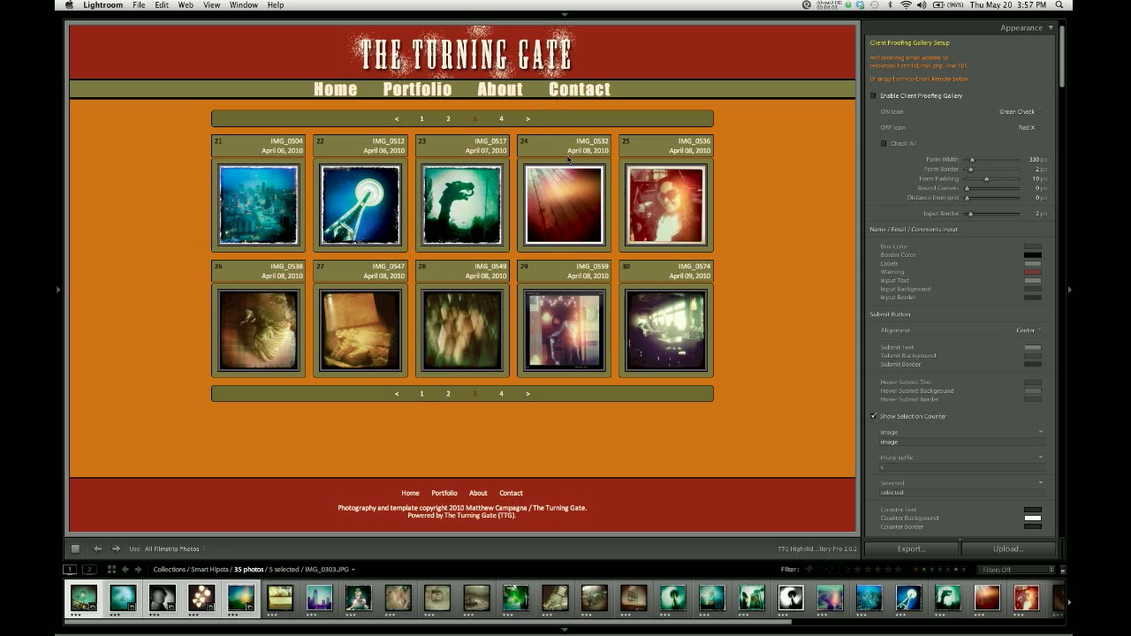
pyautogui.click(874, 98)
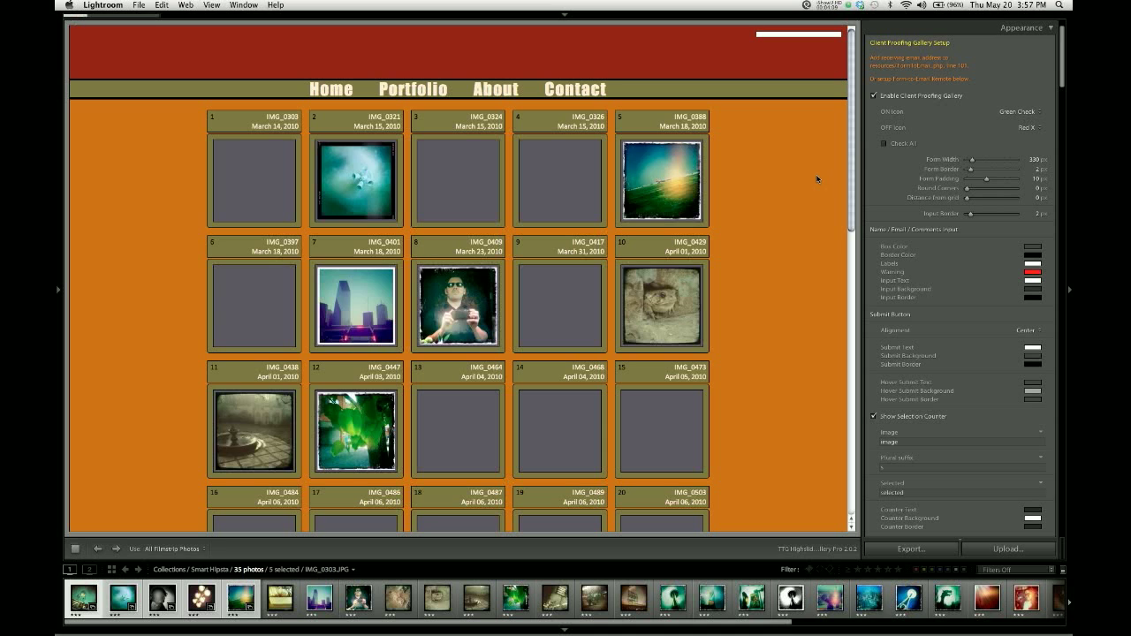
pyautogui.moveTo(851, 134); pyautogui.dragTo(838, 320)
pyautogui.scroll(-2, 837, 320)
pyautogui.scroll(10, 816, 262)
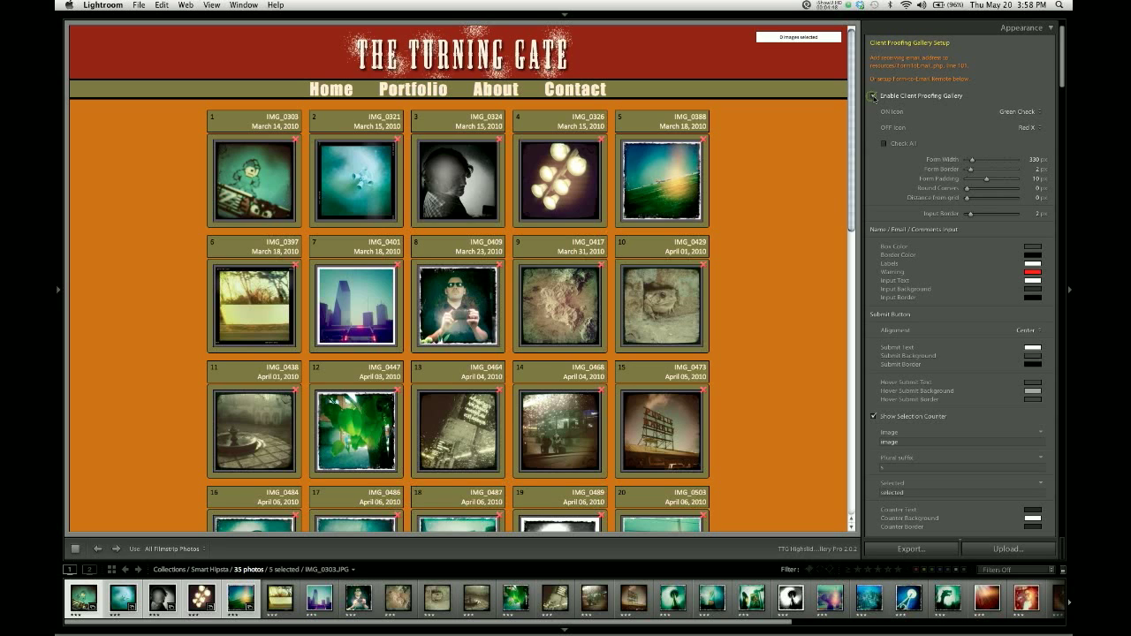
pyautogui.click(875, 96)
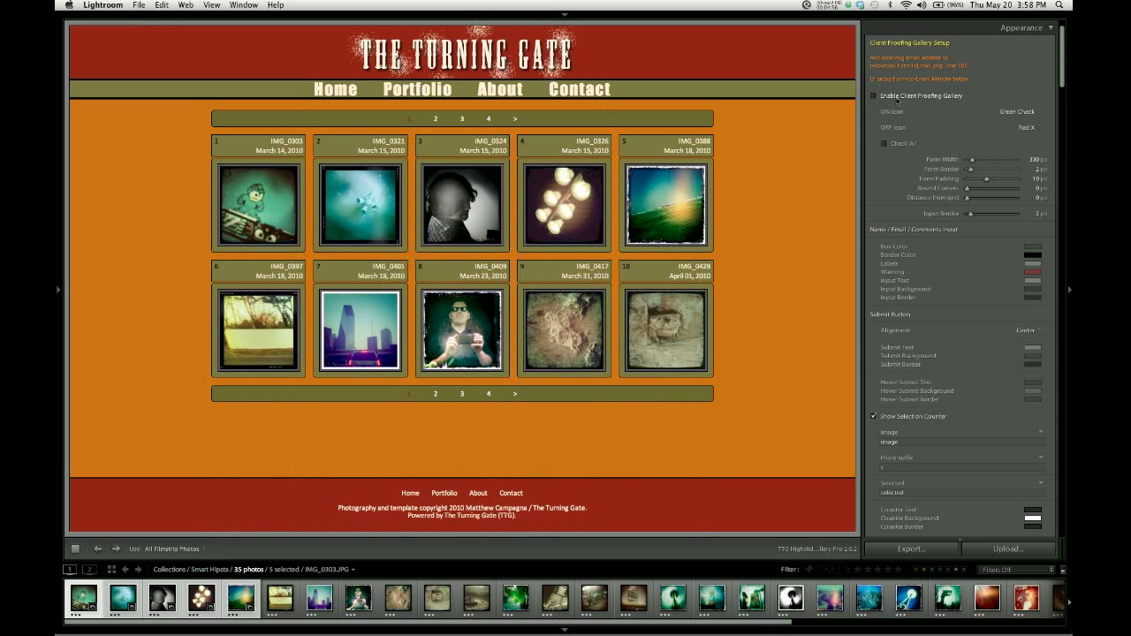
# - Change Images per Page in Output Settings to 25
pyautogui.click(1023, 28)
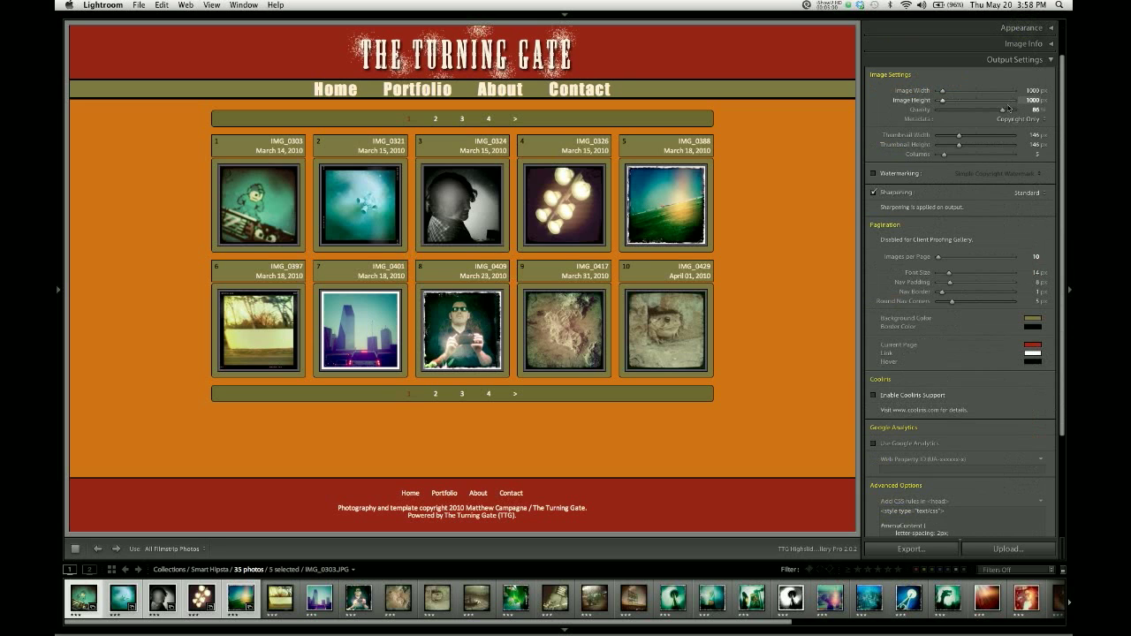
pyautogui.scroll(-5, 1008, 109)
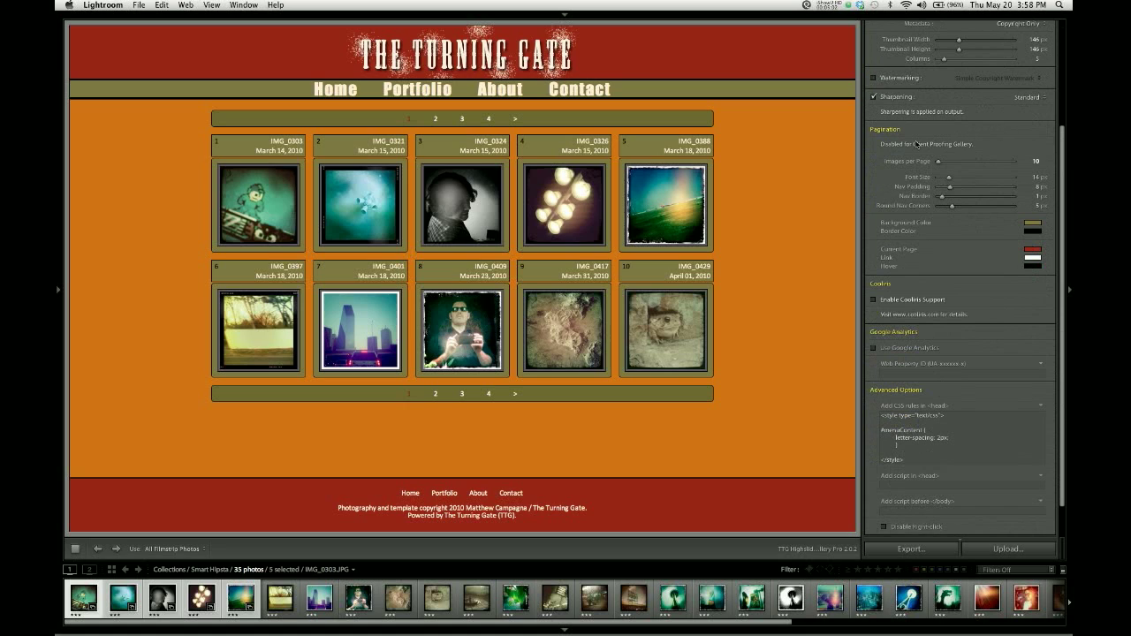
pyautogui.click(1034, 161)
pyautogui.write('25')
pyautogui.press('Return')
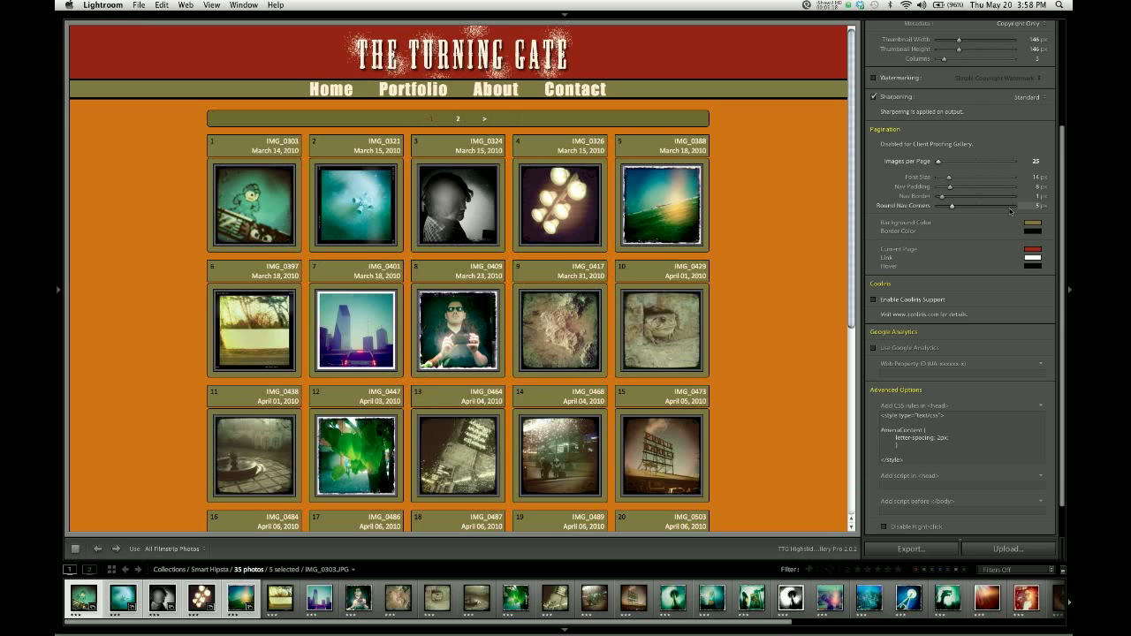
# - Set the toolbar's Use popup back to Selected Photos
pyautogui.click(186, 549)
pyautogui.click(188, 560)
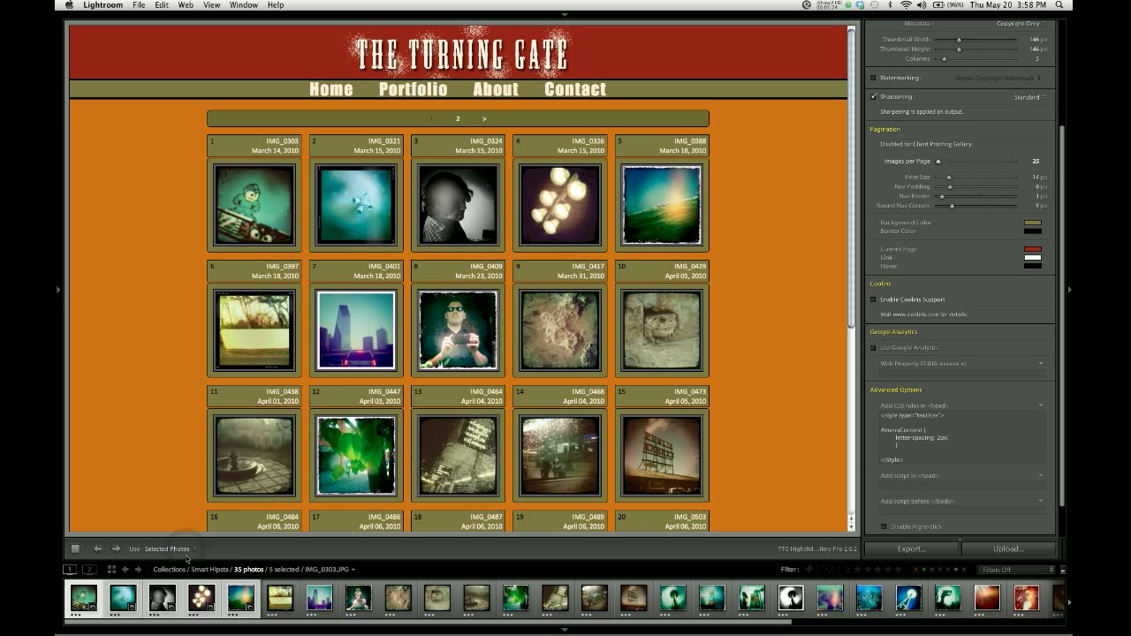